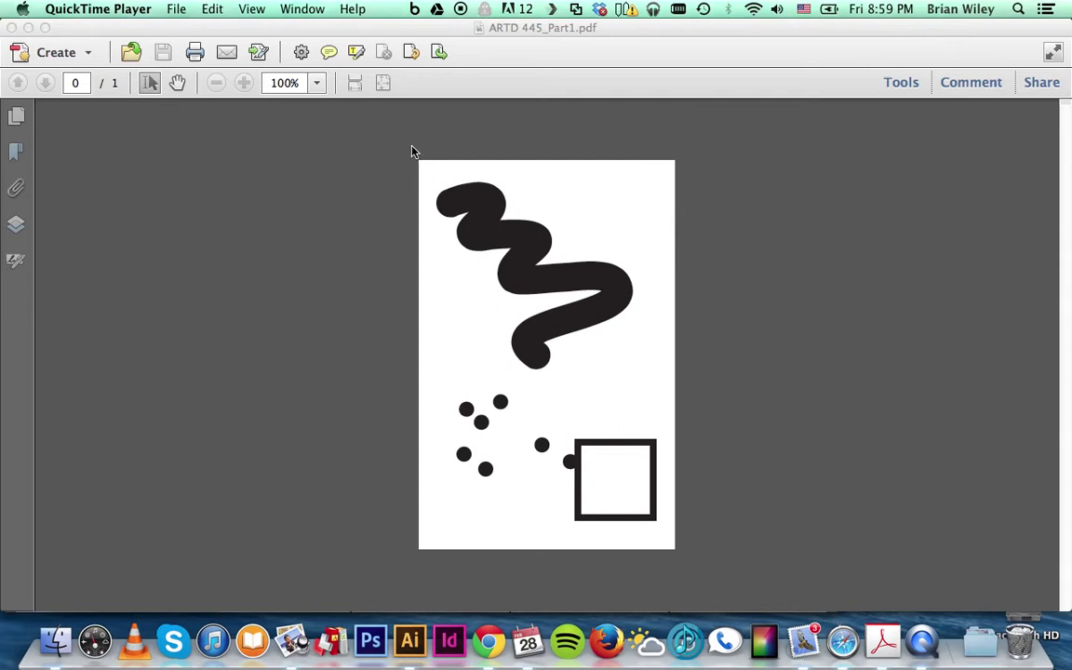
Step: Bring the Acrobat window showing ARTD 445_Part1.pdf to the front
click(197, 55)
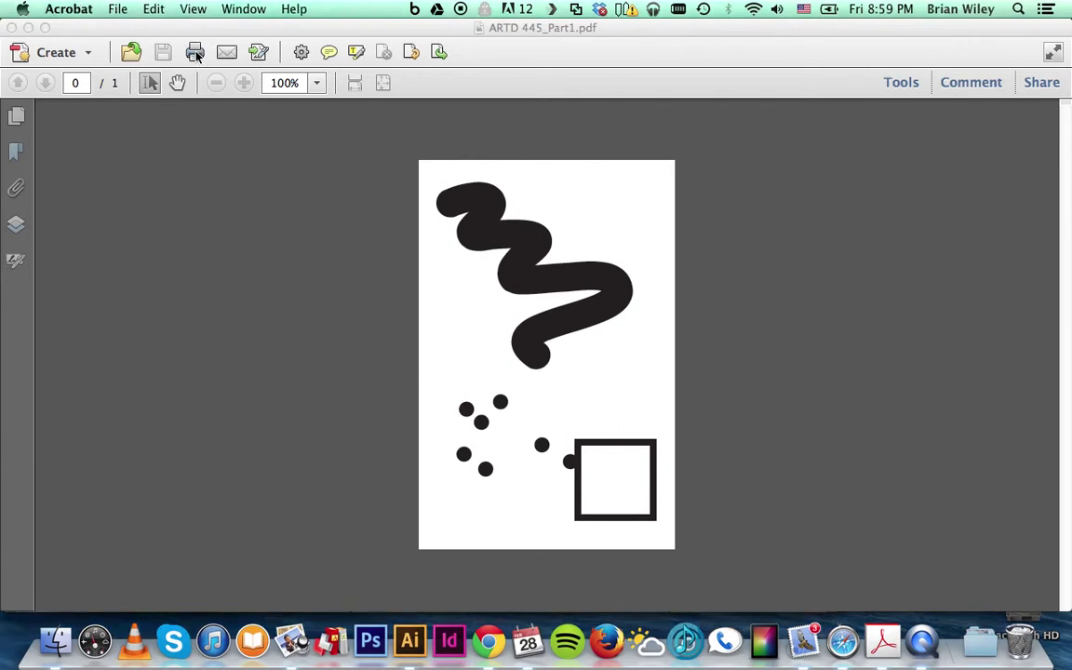
Step: Open the Print dialog for the 12.5 x 19 in document on the Phaser 7100N
click(197, 56)
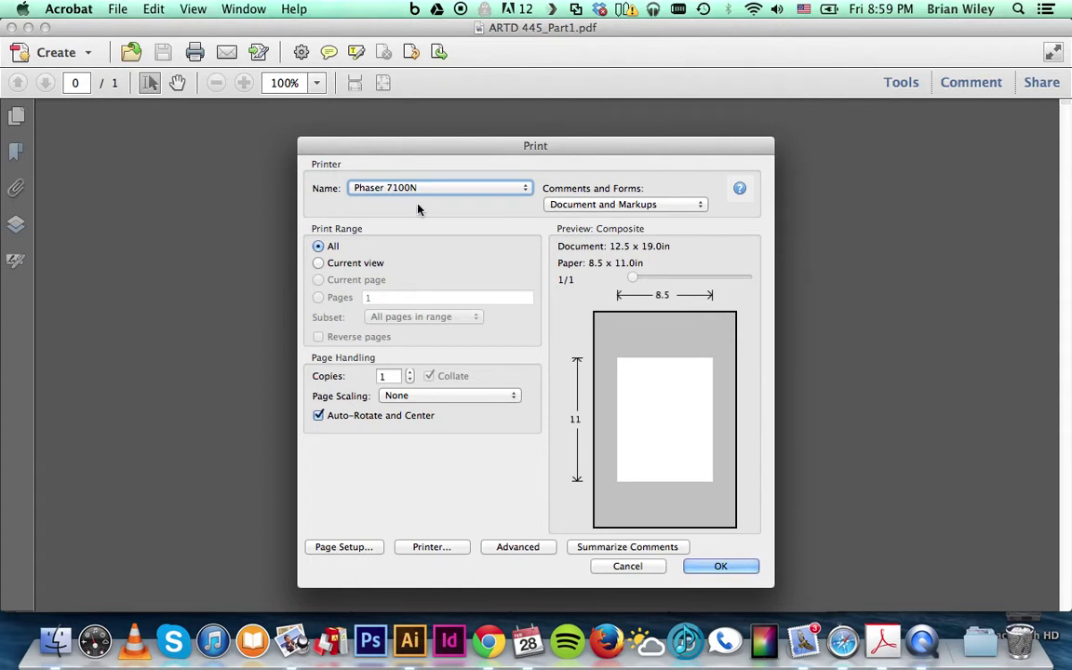
Step: In Page Setup for Phaser 7100N, delete the old ARTD 445 custom size and add a new one
click(343, 551)
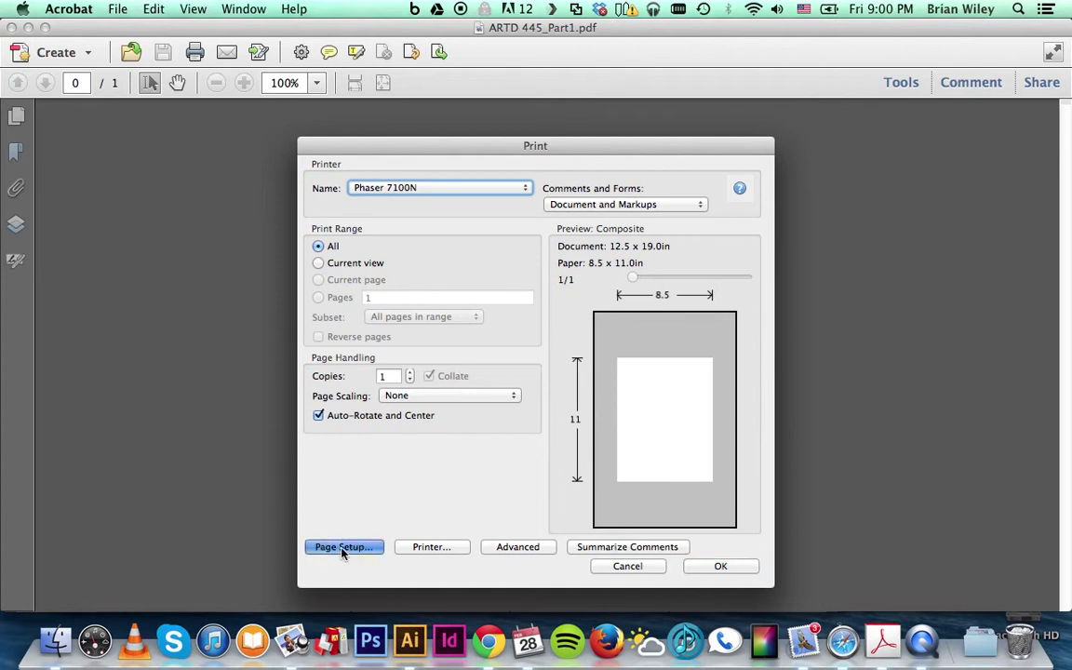
click(463, 274)
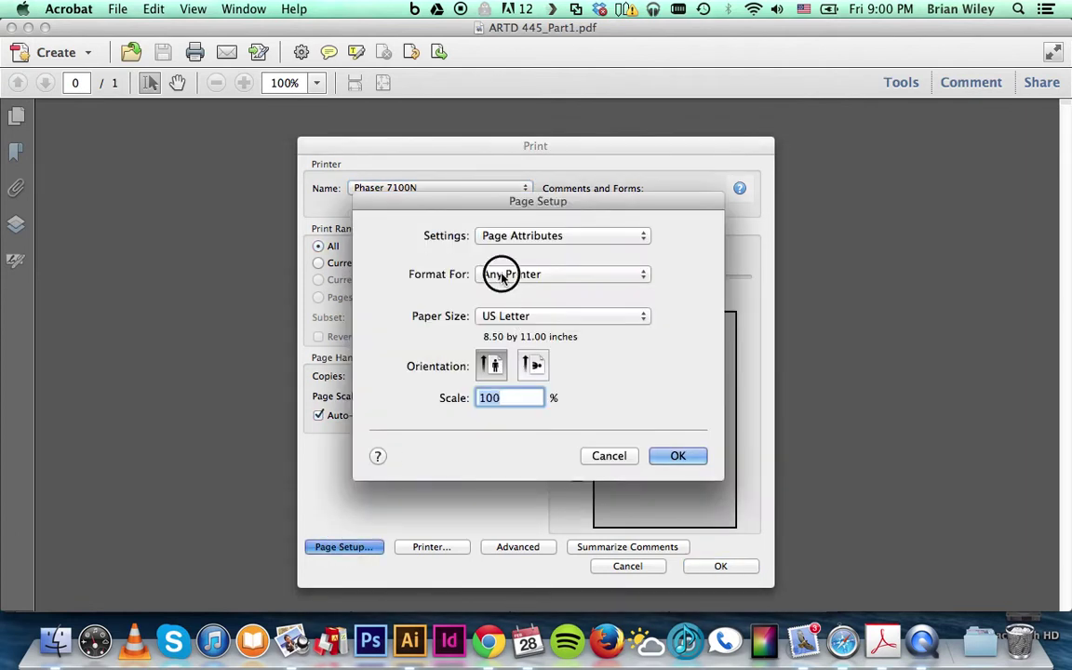
click(517, 359)
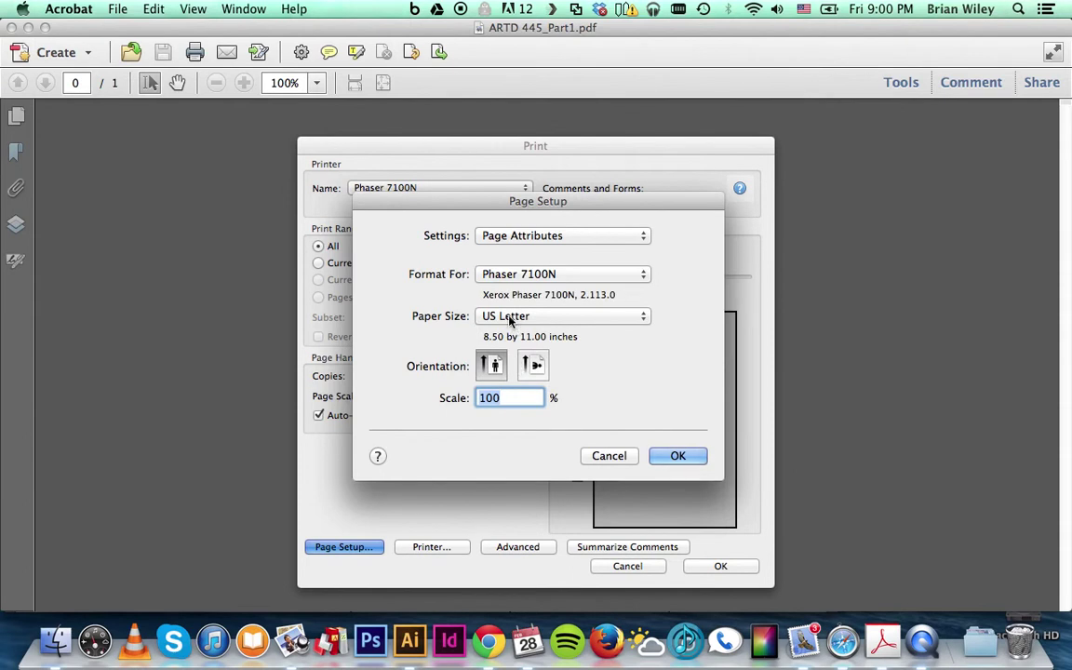
click(510, 317)
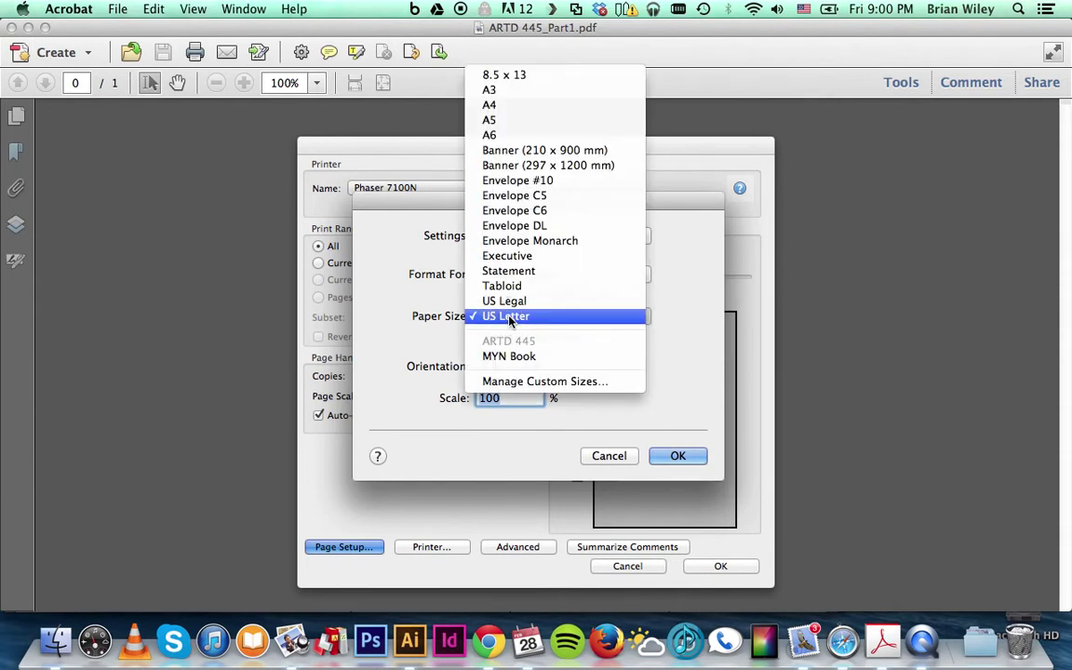
click(520, 382)
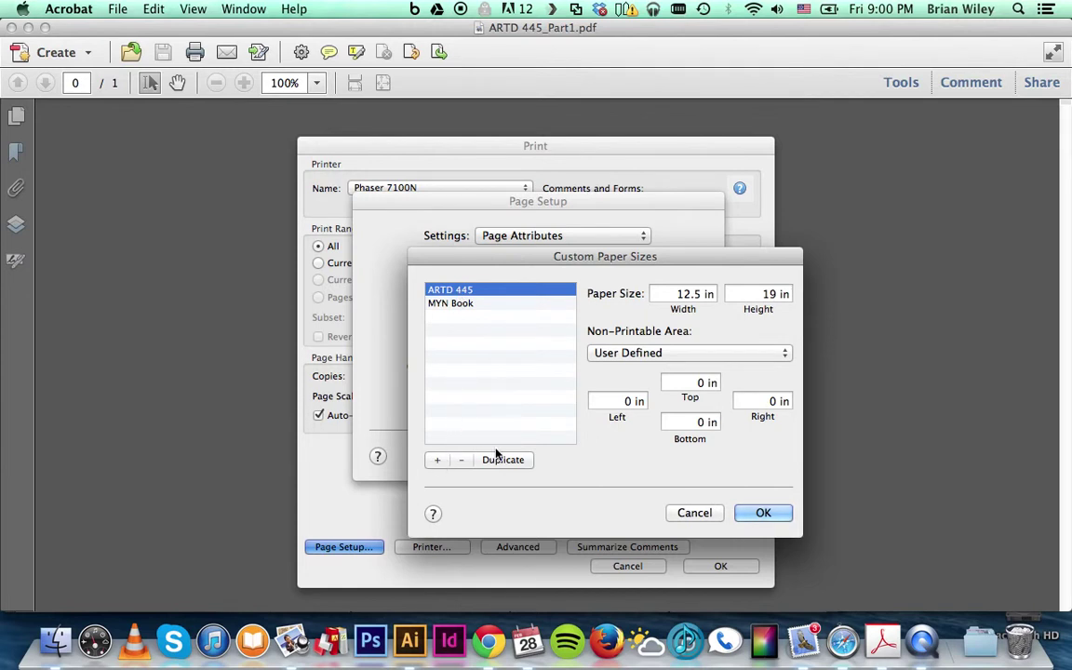
click(461, 461)
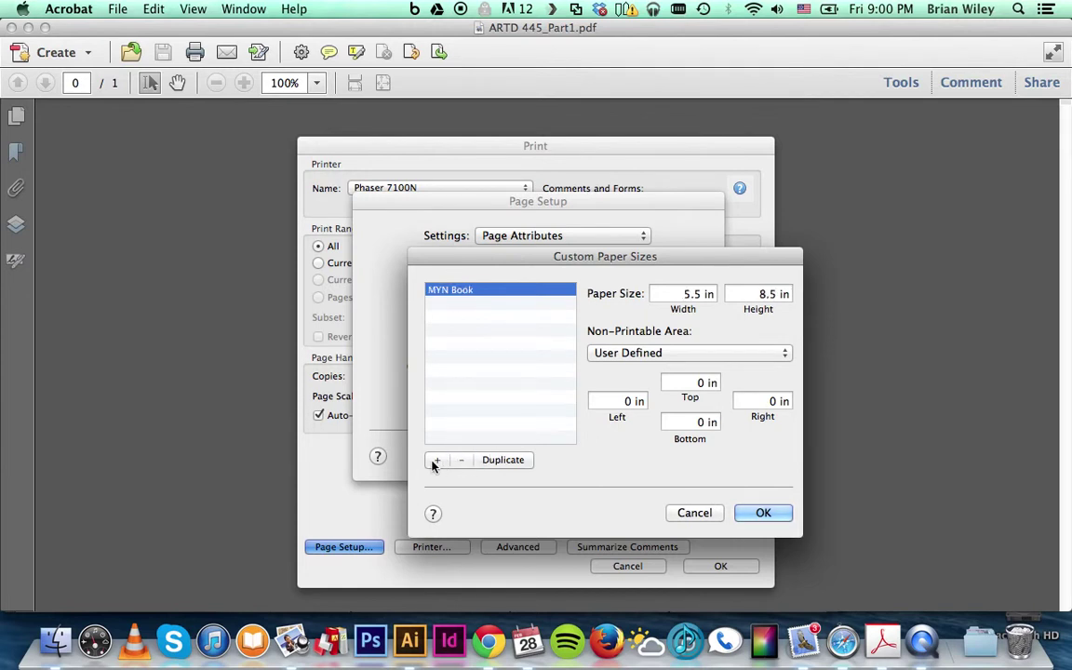
click(439, 461)
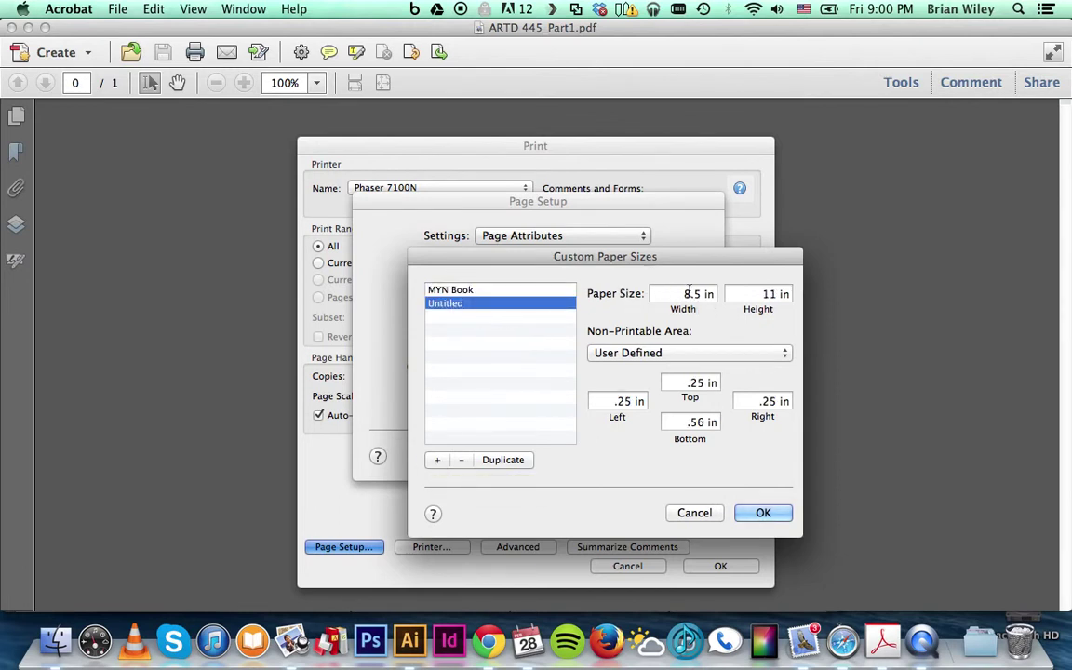
Step: Set the custom paper size to 12.5 x 19 in with all four margins 0
click(653, 292)
double_click(681, 289)
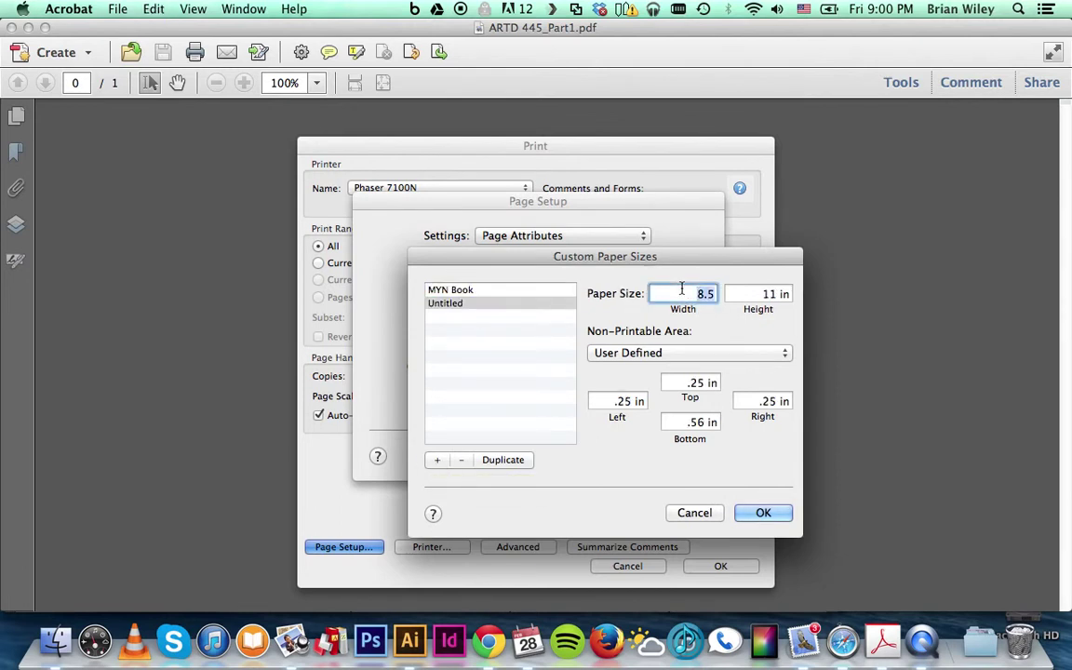
text(12.5)
key(Tab)
text(19)
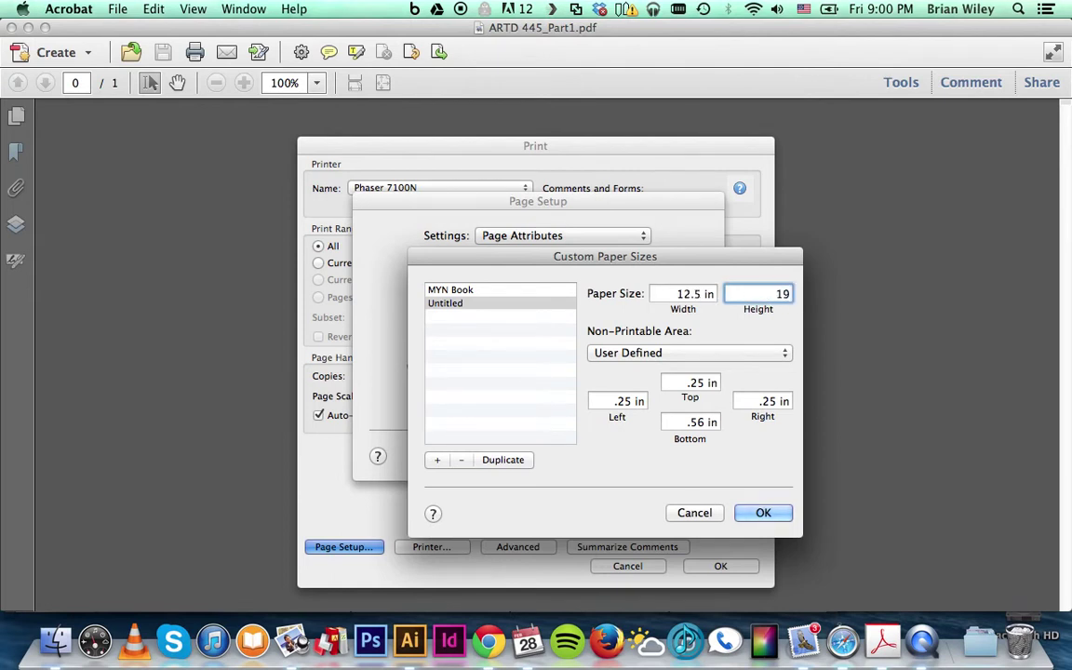
key(Tab)
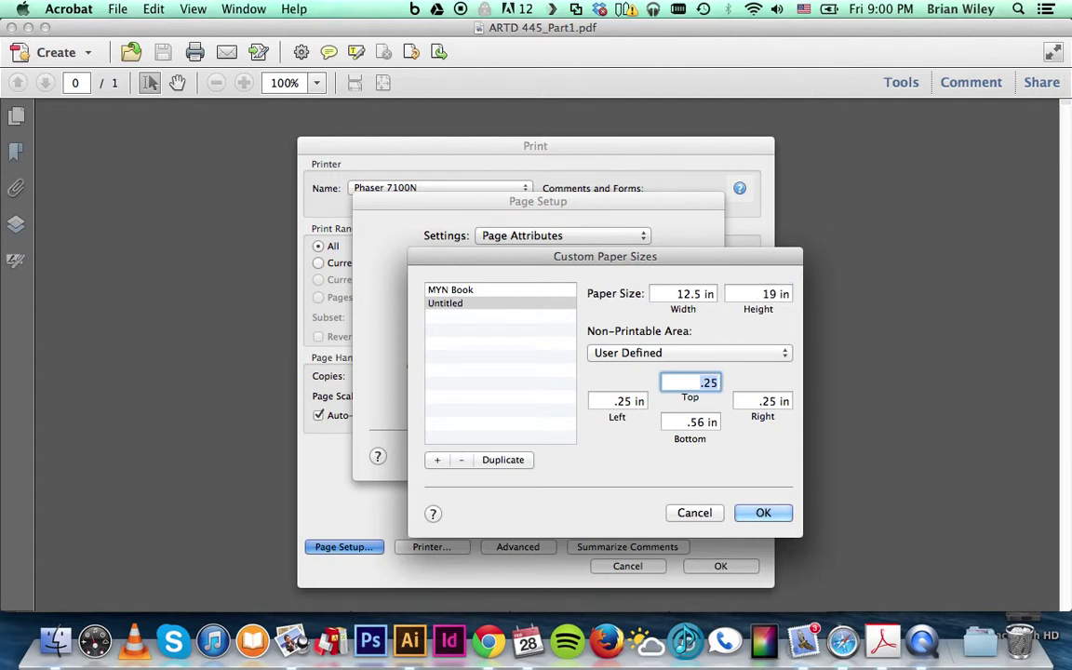
text(0)
key(Tab)
text(0)
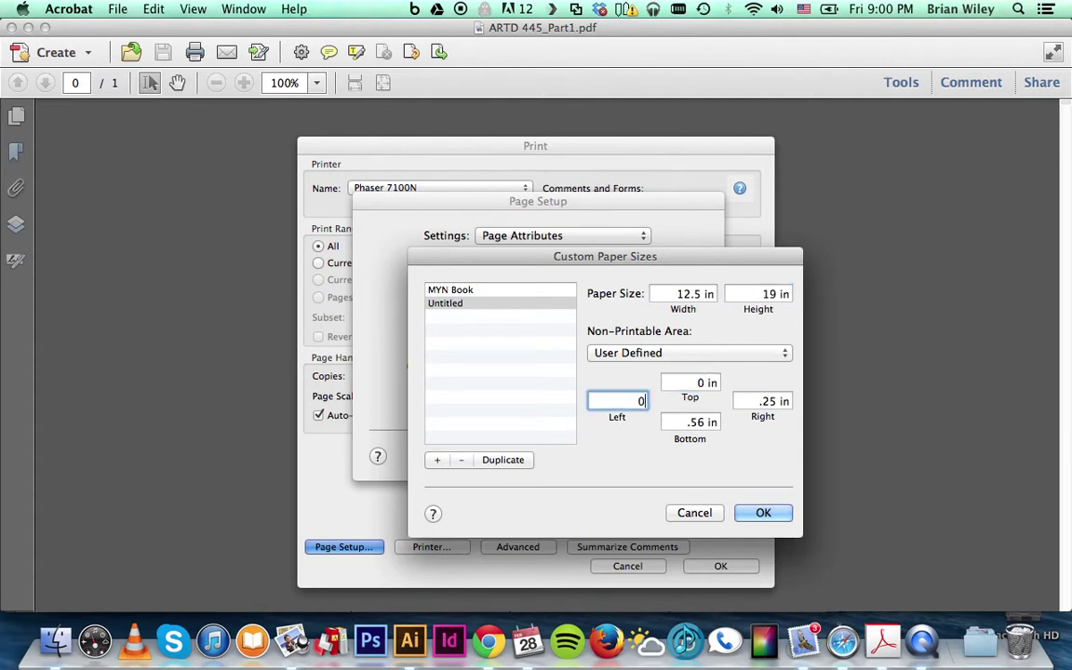
key(Tab)
text(0)
key(Tab)
text(0)
key(Tab)
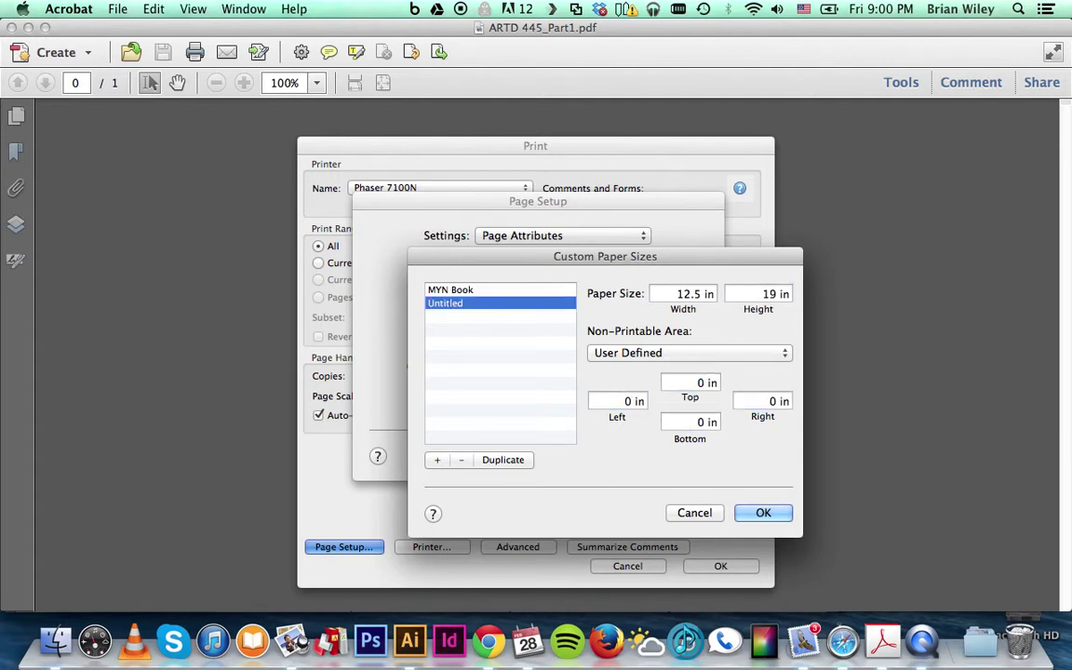
Step: Name the new paper size 'ARTD 445' and save it
double_click(441, 304)
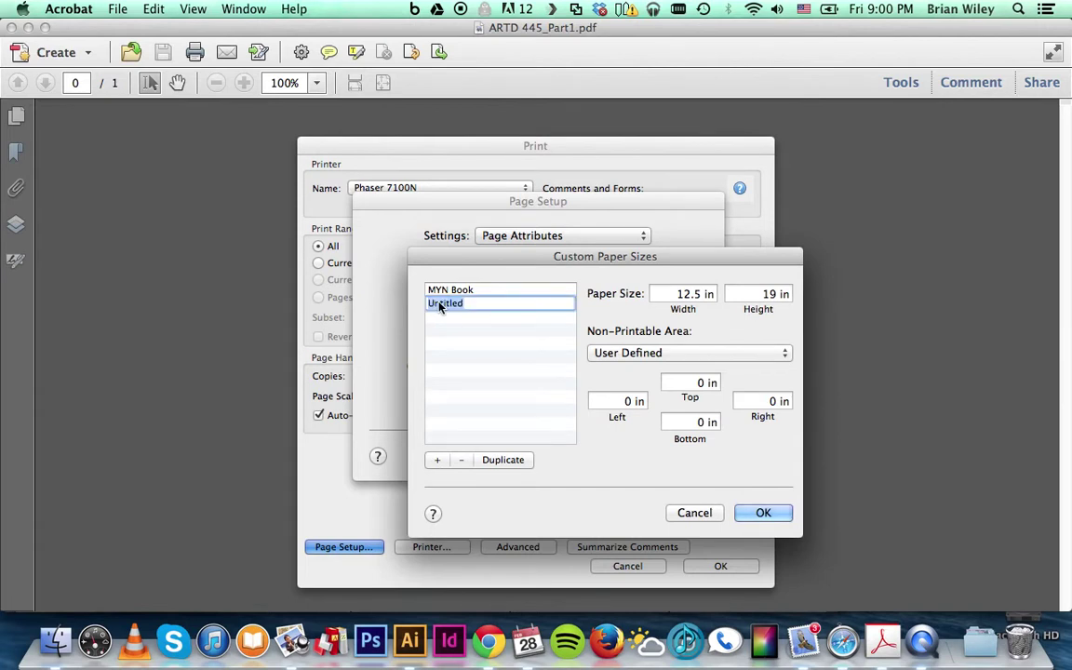
text(ARTD 445)
click(761, 513)
Step: Apply the ARTD 445 page setup and reposition the Print dialog
click(677, 455)
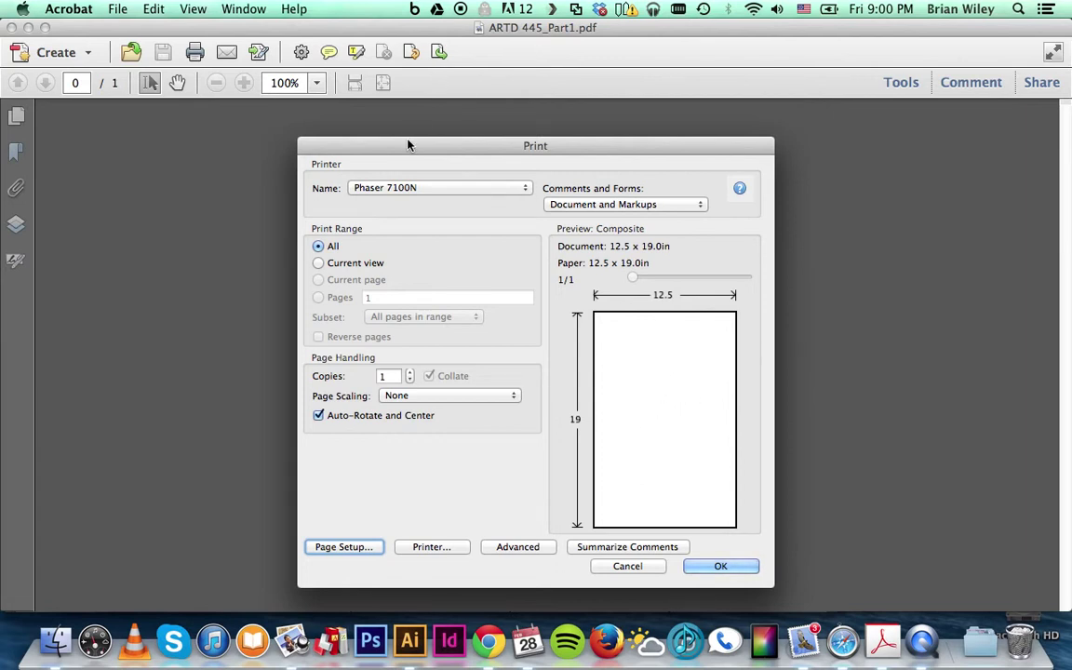
drag(409, 147, 355, 144)
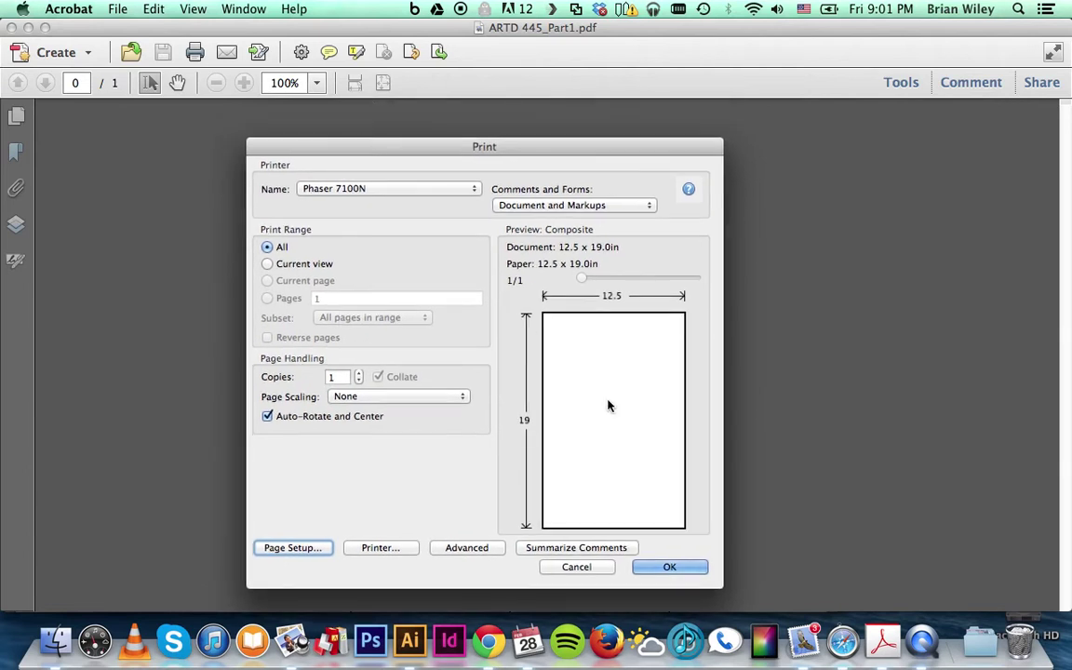
Step: In Advanced print settings, keep Trim Marks enabled at 0.50 pt line weight and confirm
click(449, 550)
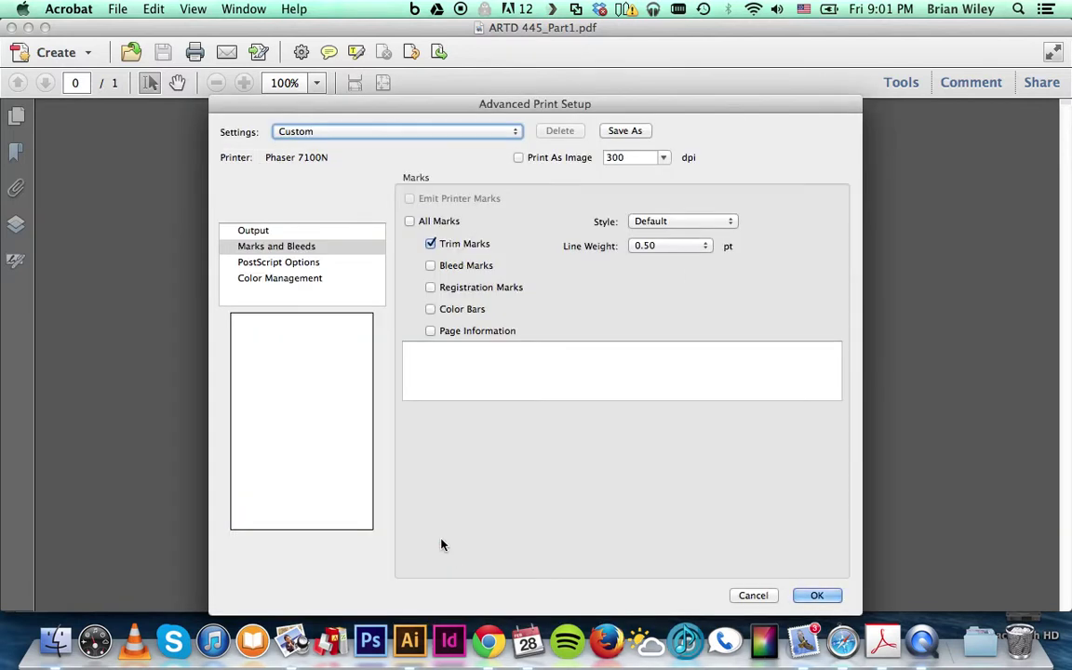
click(252, 231)
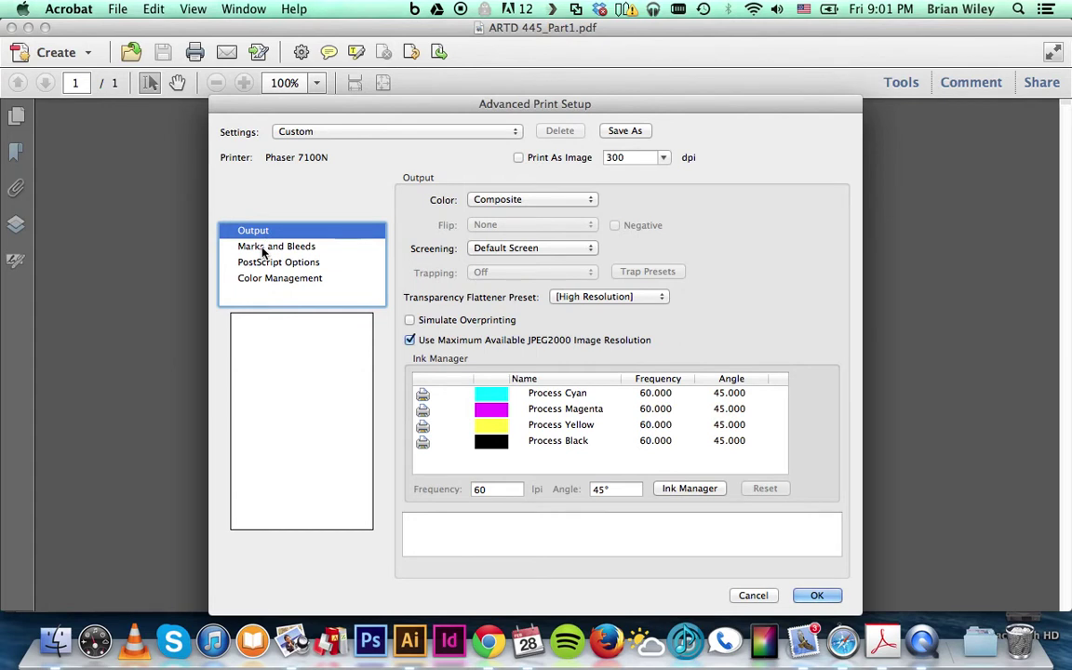
click(264, 246)
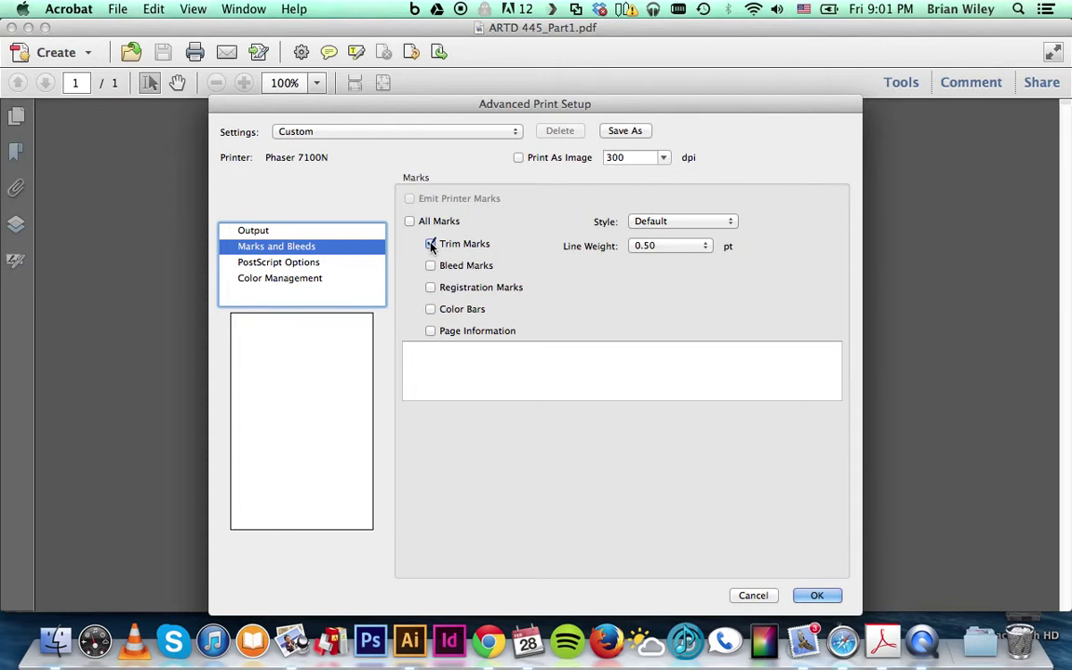
click(662, 247)
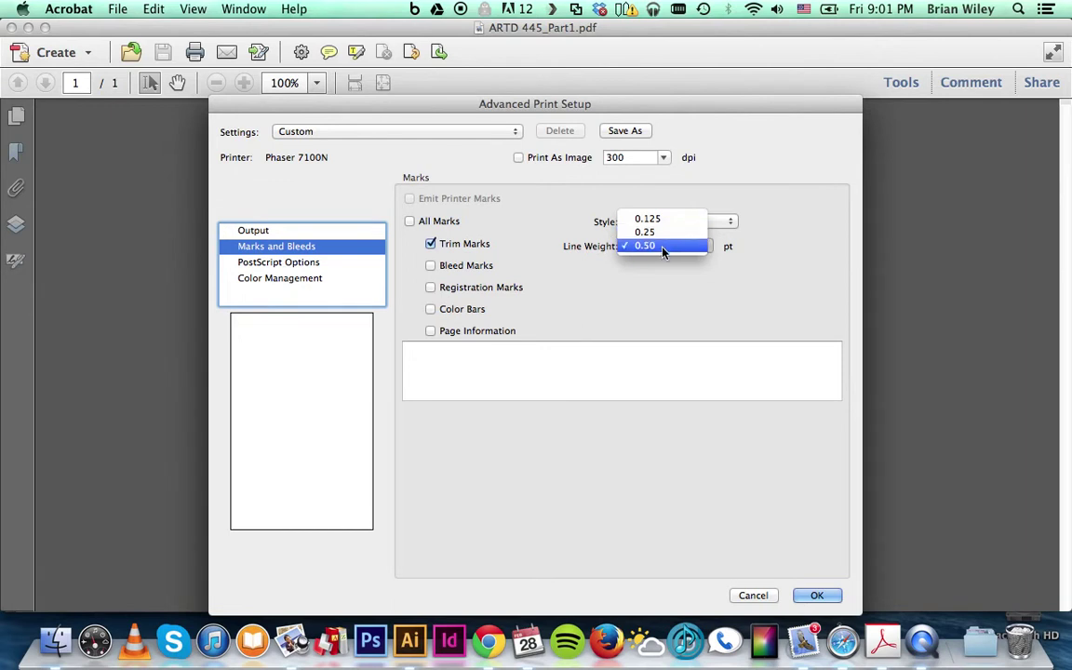
click(663, 247)
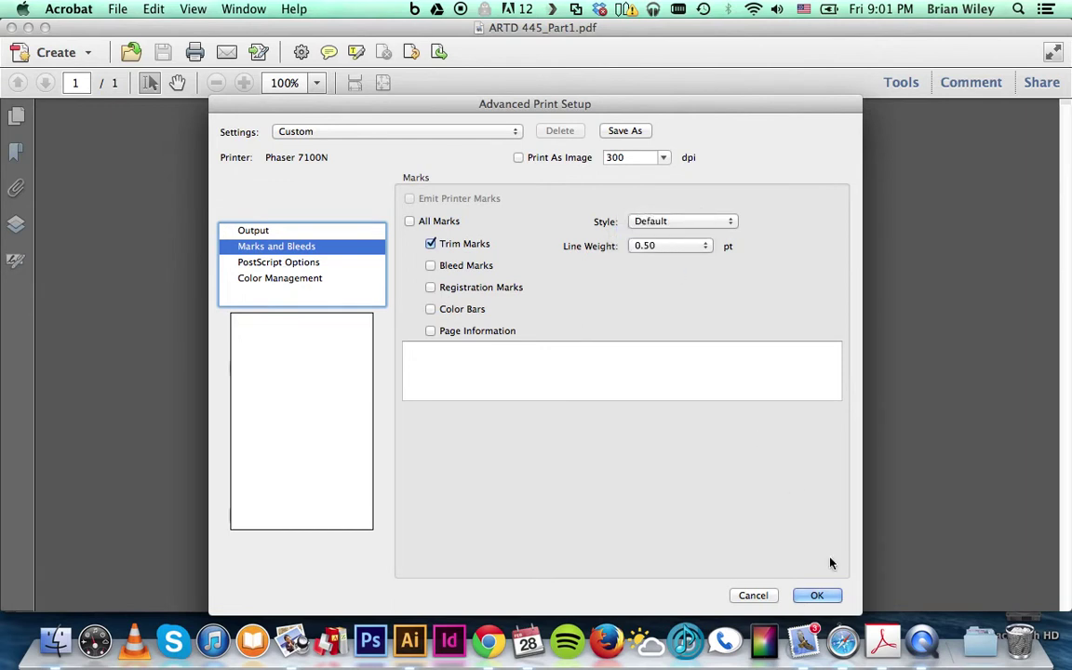
click(817, 596)
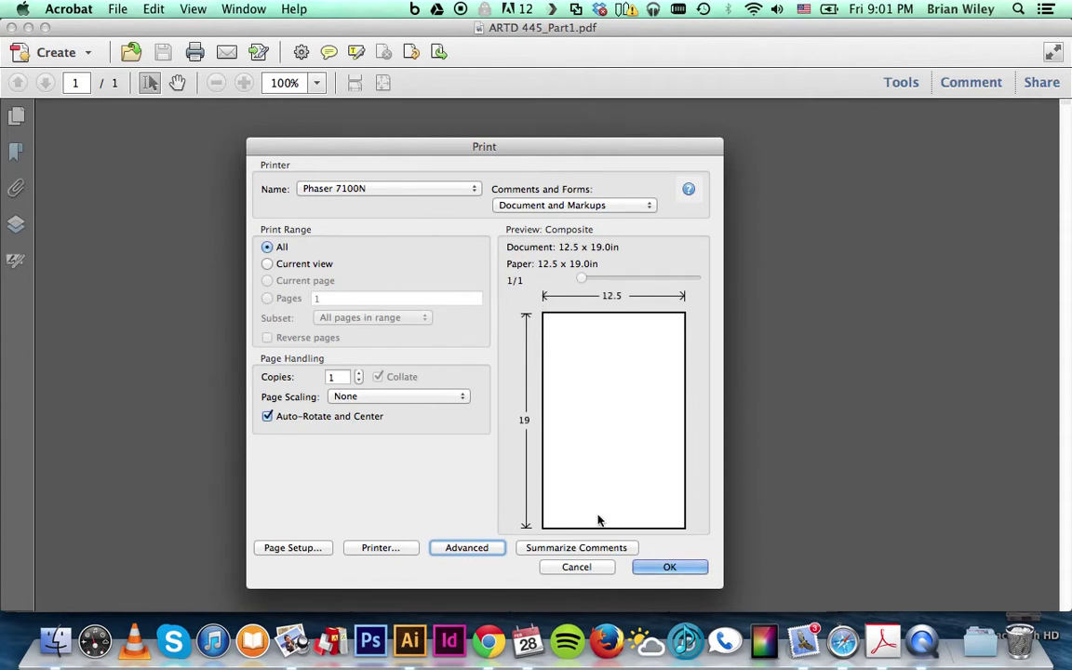
Step: Print the 12.5 x 19 in page to the Phaser 7100N
click(670, 566)
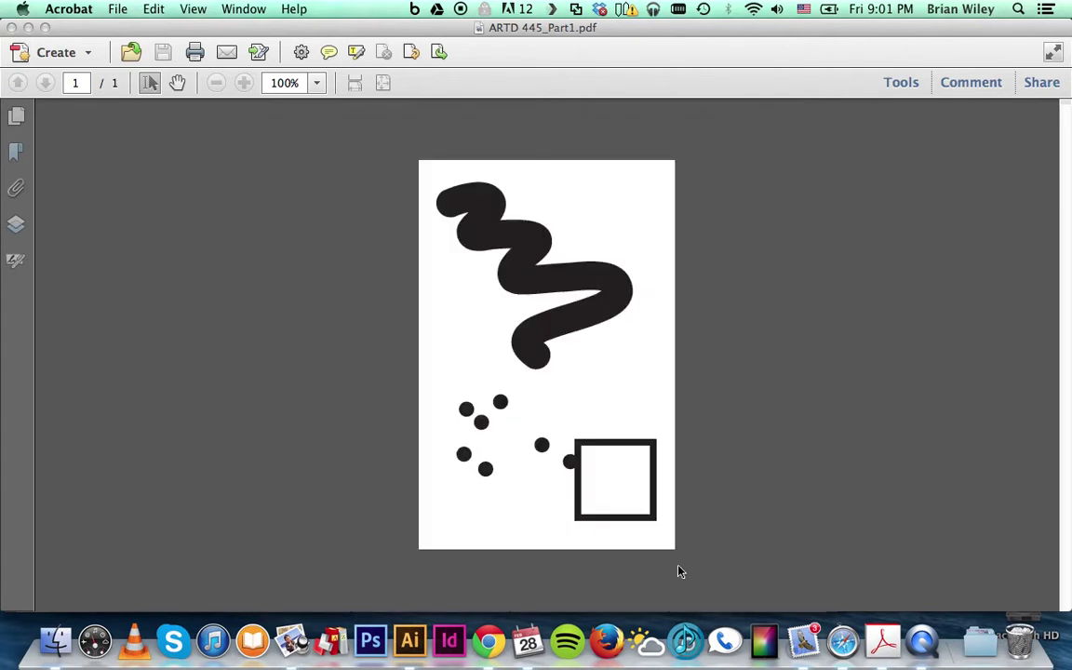